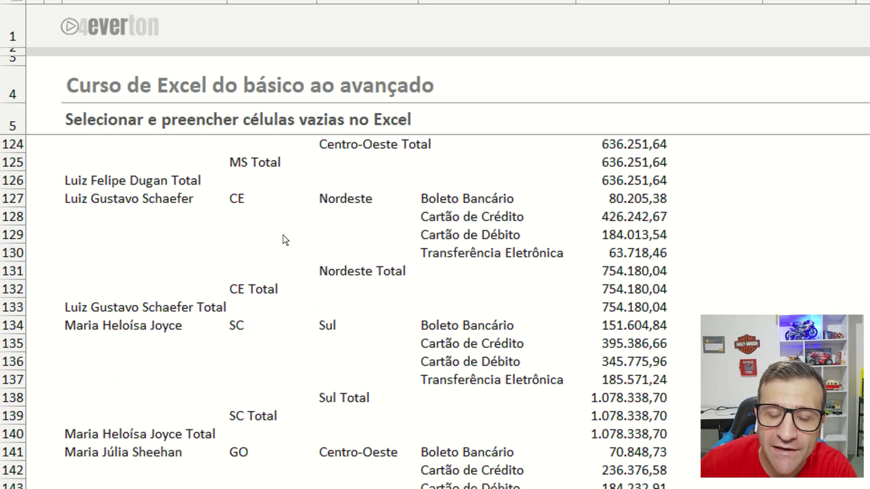
# Scroll down through the subtotal report and back up to review its layout.
pyautogui.scroll(-1, 283, 234)
pyautogui.scroll(-1, 281, 256)
pyautogui.scroll(-1, 278, 351)
pyautogui.scroll(-3, 272, 369)
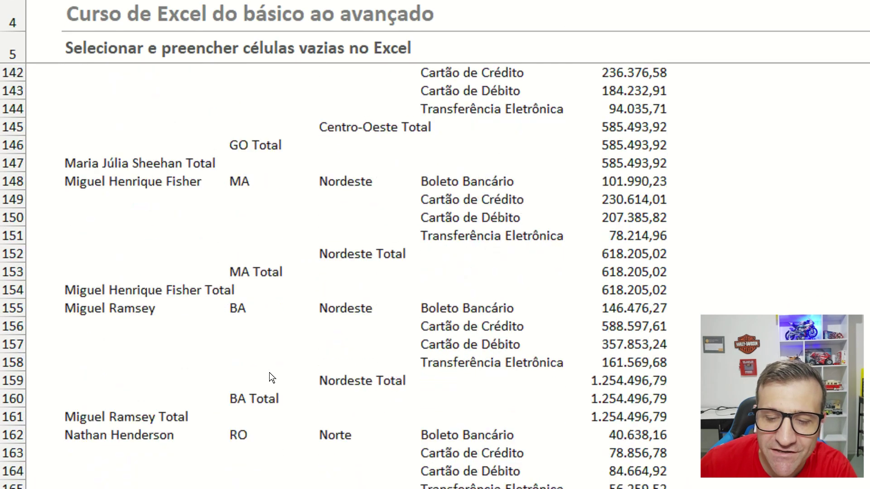
pyautogui.scroll(-4, 268, 371)
pyautogui.scroll(-4, 267, 368)
pyautogui.scroll(-3, 267, 368)
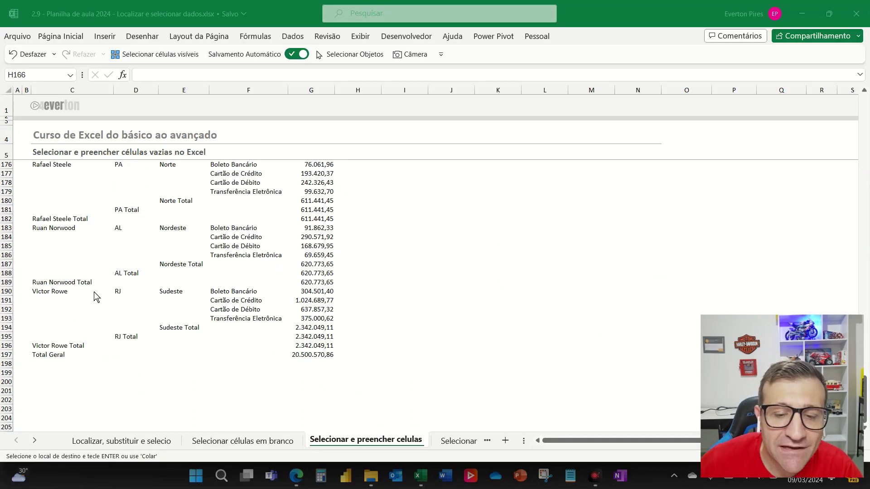
pyautogui.scroll(3, 113, 273)
pyautogui.scroll(1, 113, 273)
pyautogui.scroll(2, 113, 273)
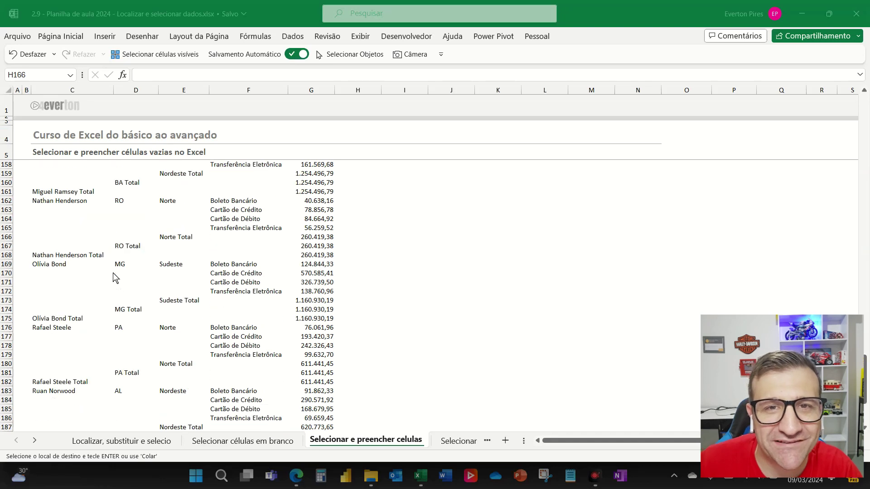
pyautogui.scroll(3, 114, 274)
pyautogui.scroll(3, 114, 273)
pyautogui.scroll(2, 113, 274)
pyautogui.scroll(3, 114, 274)
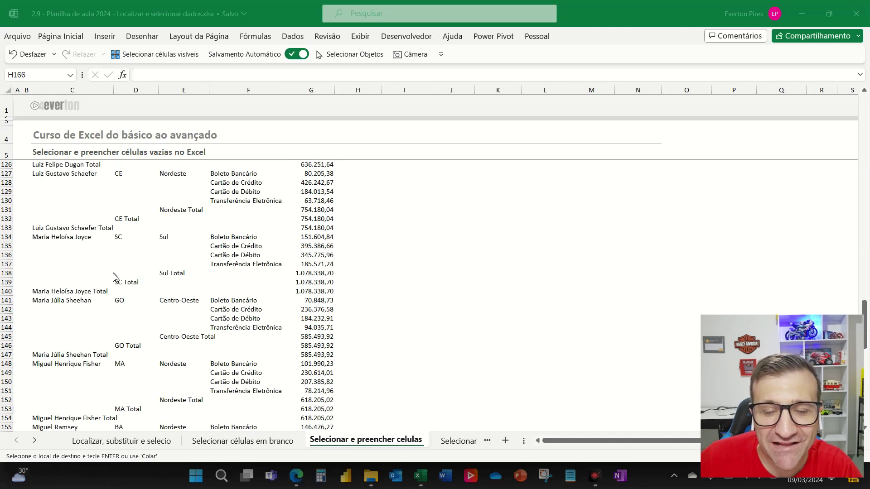
pyautogui.scroll(3, 113, 274)
pyautogui.scroll(5, 113, 274)
pyautogui.scroll(4, 113, 273)
pyautogui.scroll(20, 113, 273)
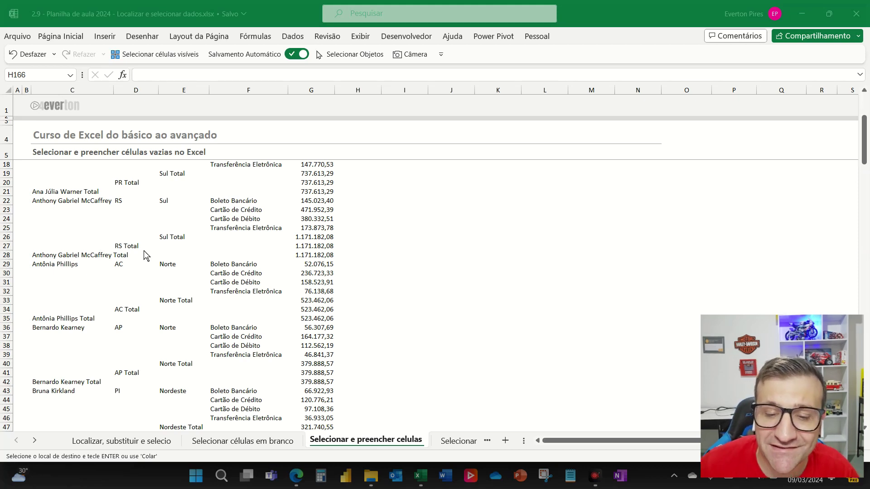
pyautogui.scroll(-2, 145, 255)
pyautogui.scroll(-3, 145, 256)
pyautogui.scroll(-2, 145, 255)
pyautogui.scroll(-4, 145, 256)
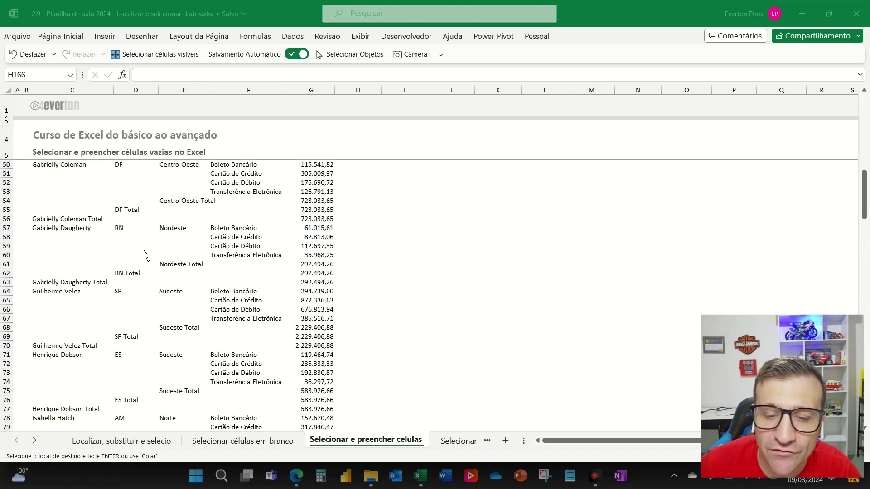
pyautogui.scroll(-5, 144, 255)
pyautogui.scroll(-3, 145, 255)
pyautogui.scroll(6, 145, 255)
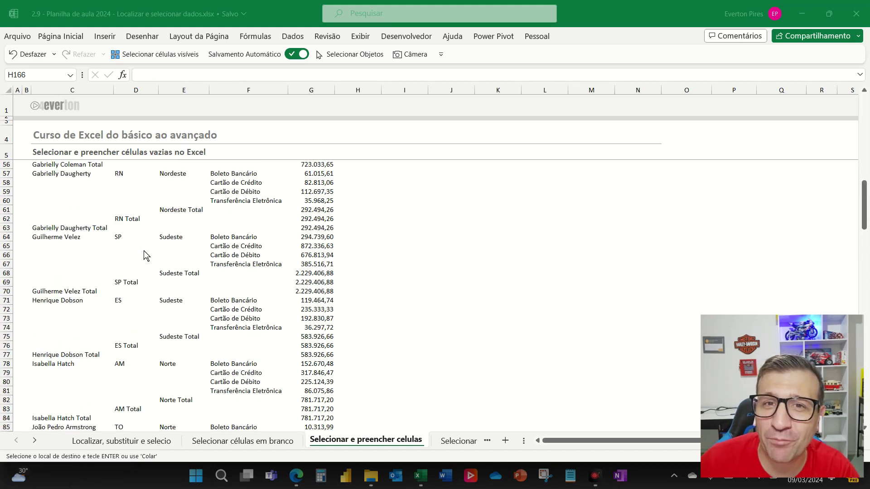
pyautogui.scroll(4, 144, 251)
pyautogui.scroll(13, 144, 252)
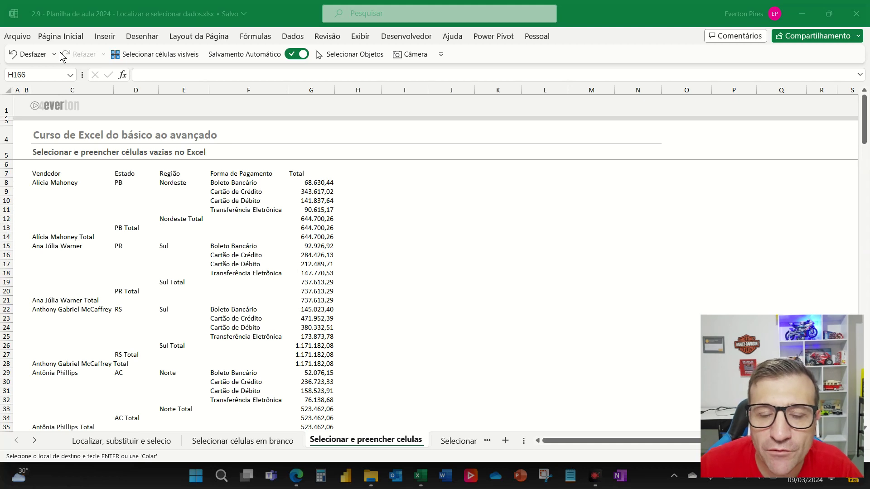
# Box the header row and the blank Vendedor, Estado and Região cells, then clear the boxes.
pyautogui.moveTo(52, 173); pyautogui.dragTo(308, 174)
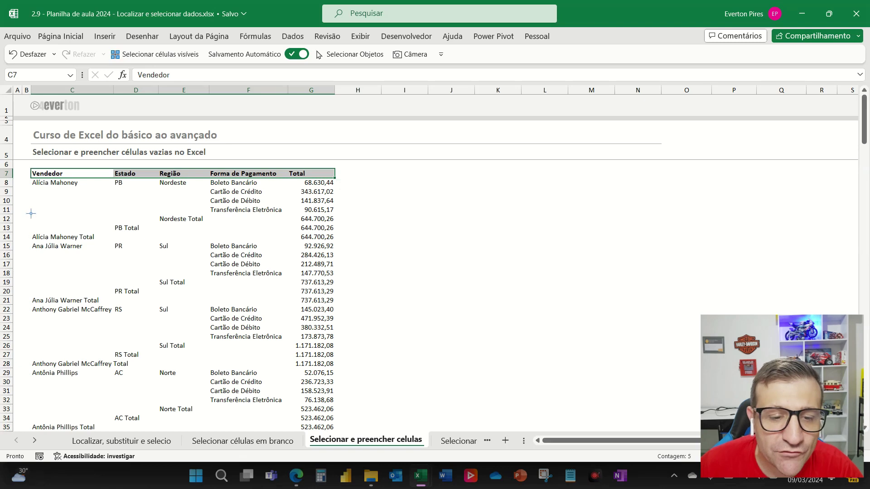
pyautogui.moveTo(29, 184); pyautogui.dragTo(99, 230)
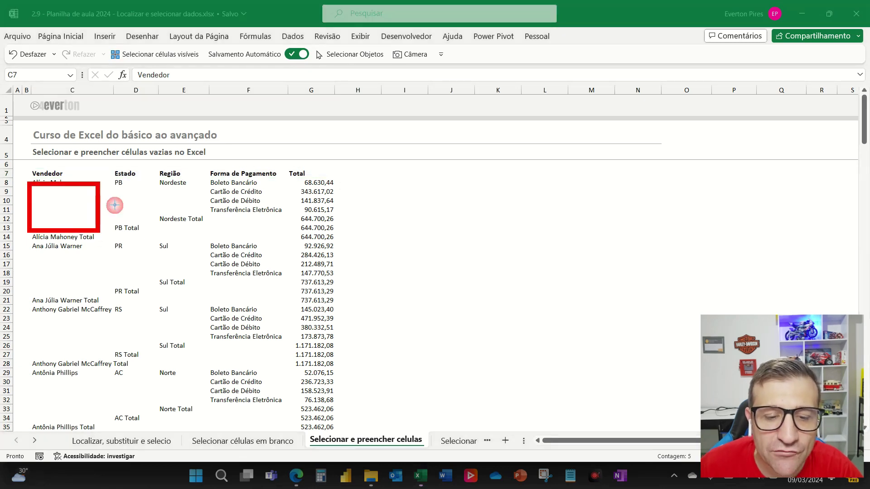
pyautogui.moveTo(114, 184); pyautogui.dragTo(154, 218)
pyautogui.moveTo(158, 186); pyautogui.dragTo(203, 213)
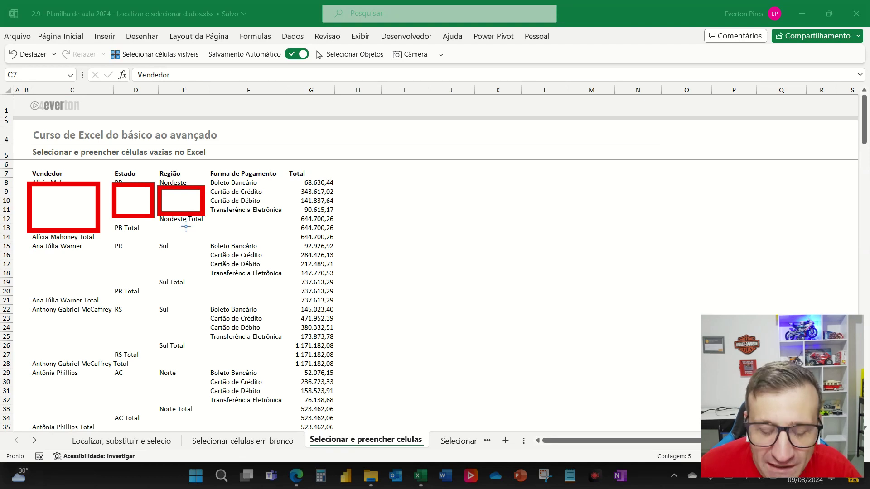
pyautogui.press('Escape')
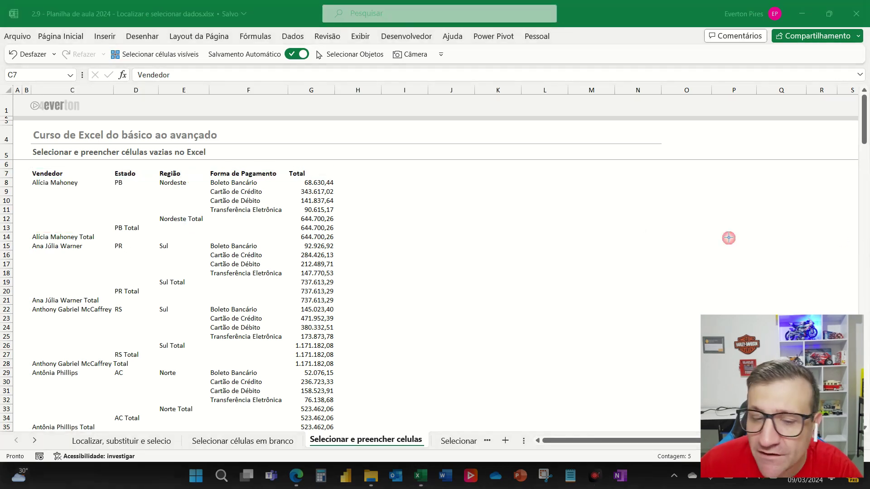
# Point arrows at the Nordeste Total subtotal and the first two sellers' names, then clear them.
pyautogui.moveTo(195, 258); pyautogui.dragTo(176, 225)
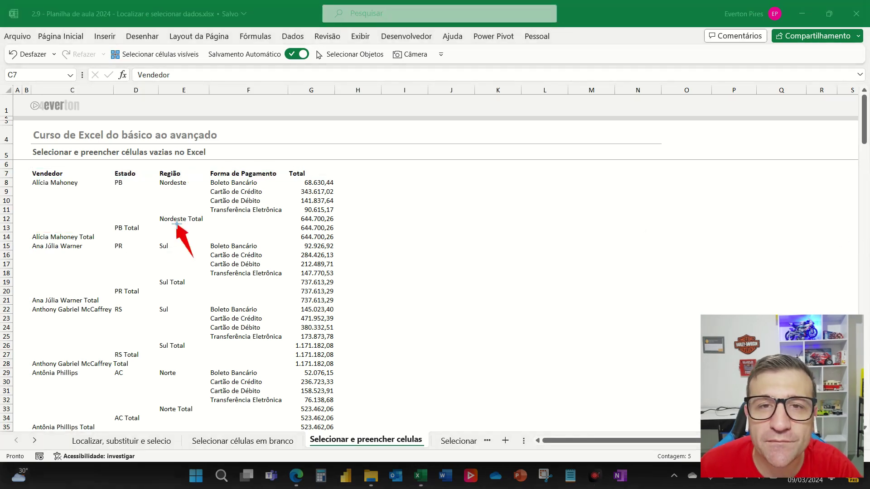
pyautogui.moveTo(55, 312); pyautogui.dragTo(53, 254)
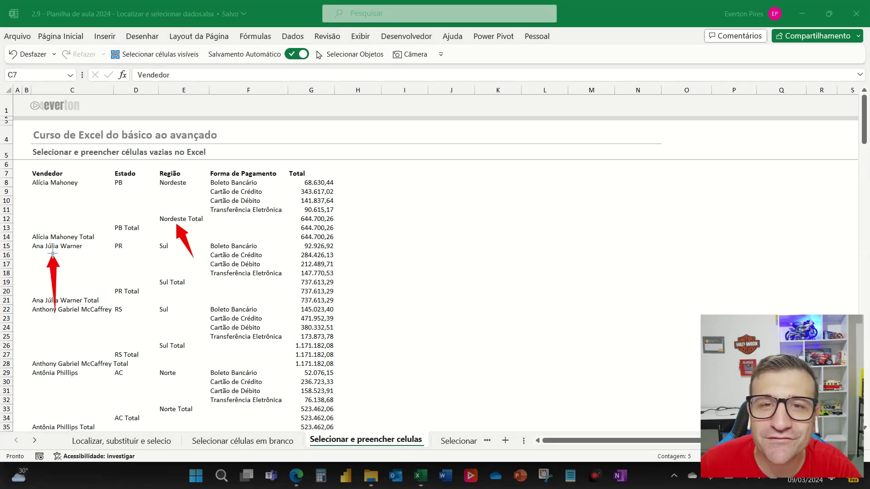
pyautogui.moveTo(83, 224); pyautogui.dragTo(61, 190)
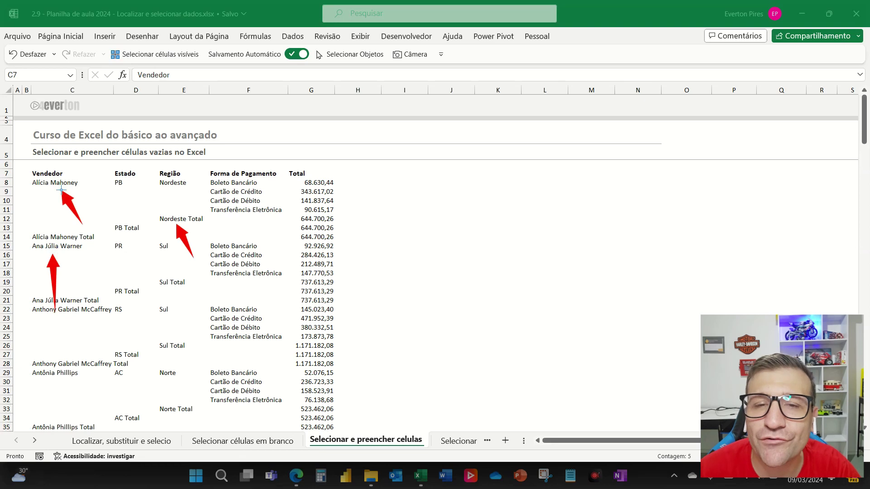
pyautogui.press('Escape')
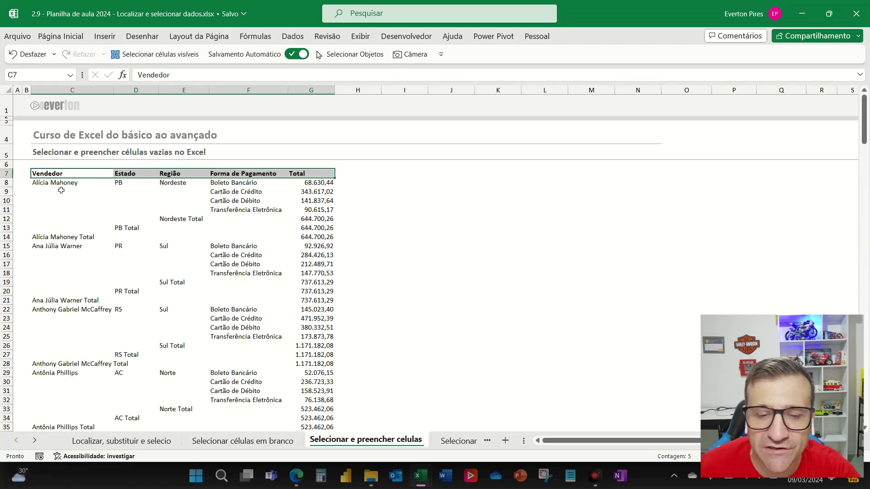
# Select C7:G197, from the Vendedor header to the Total Geral row, and return to the top.
pyautogui.moveTo(40, 176); pyautogui.dragTo(312, 267)
pyautogui.hotkey('shift', 'Up')
pyautogui.hotkey('shift', 'Up')
pyautogui.hotkey('shift', 'Up')
pyautogui.hotkey('shift', 'Down')
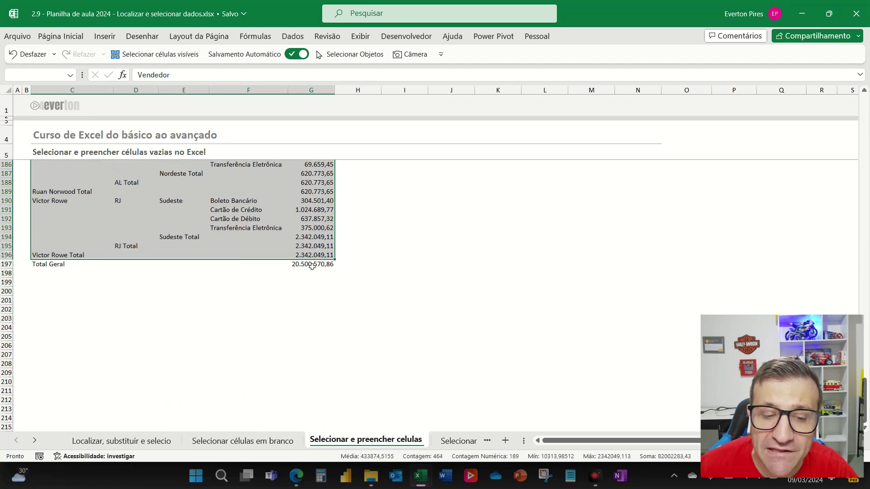
pyautogui.hotkey('shift', 'Down')
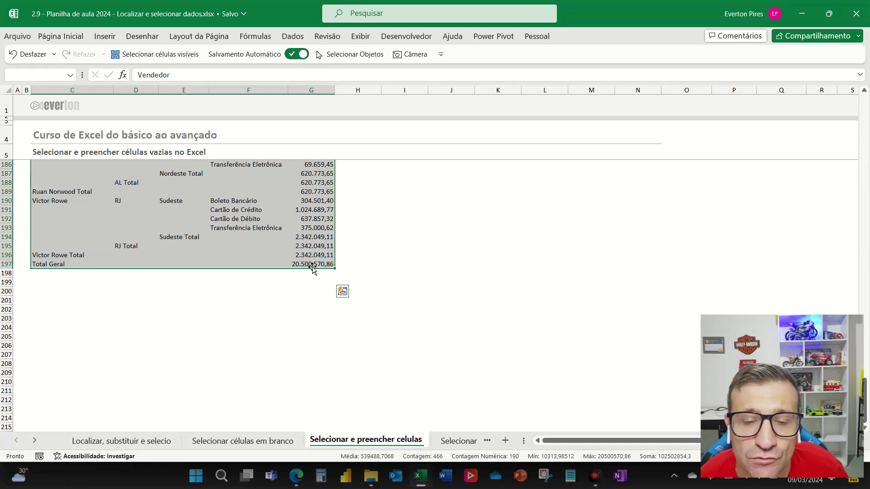
pyautogui.hotkey('ctrl', 'BackSpace')
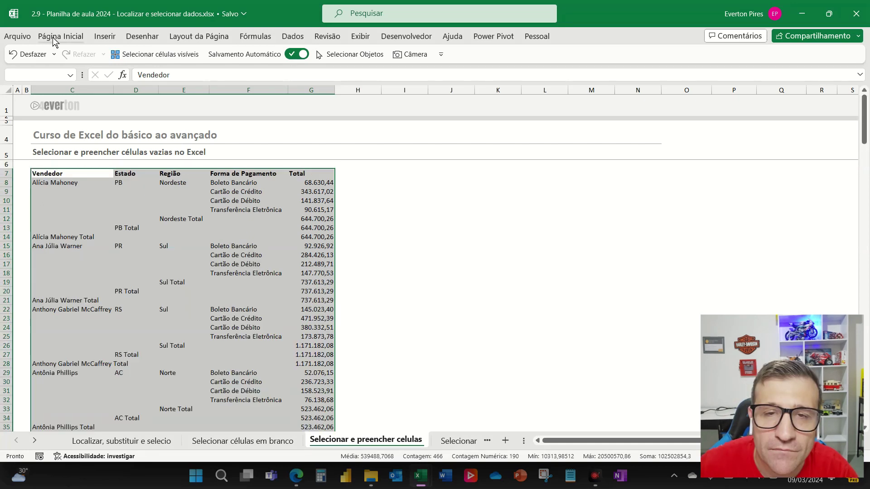
# Select only the table's blank cells via Localizar e Selecionar > Ir para Especial > Em branco.
pyautogui.click(54, 37)
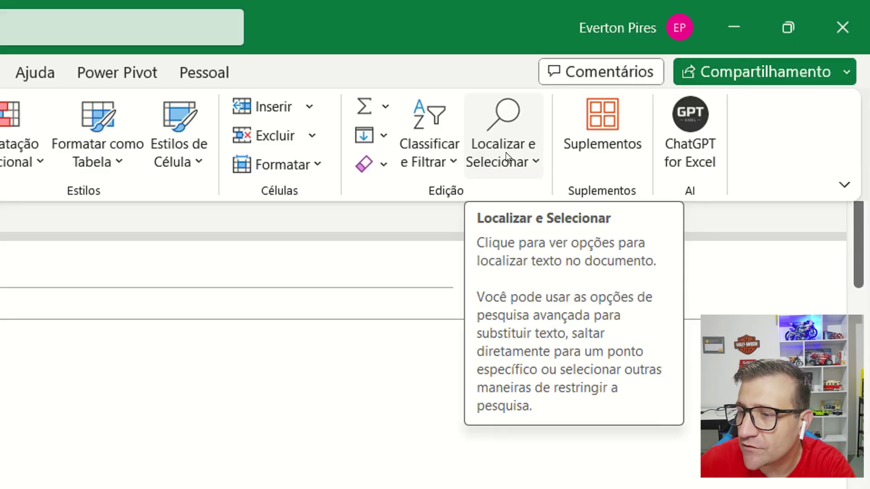
pyautogui.click(688, 77)
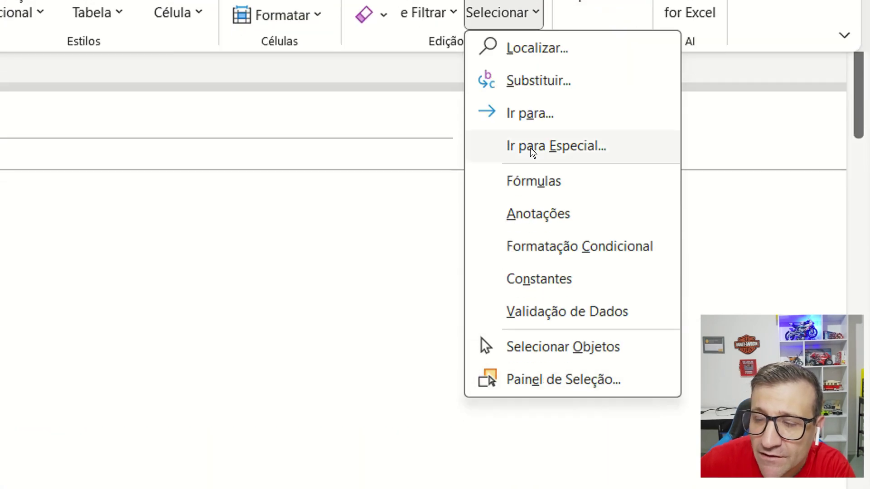
pyautogui.click(530, 145)
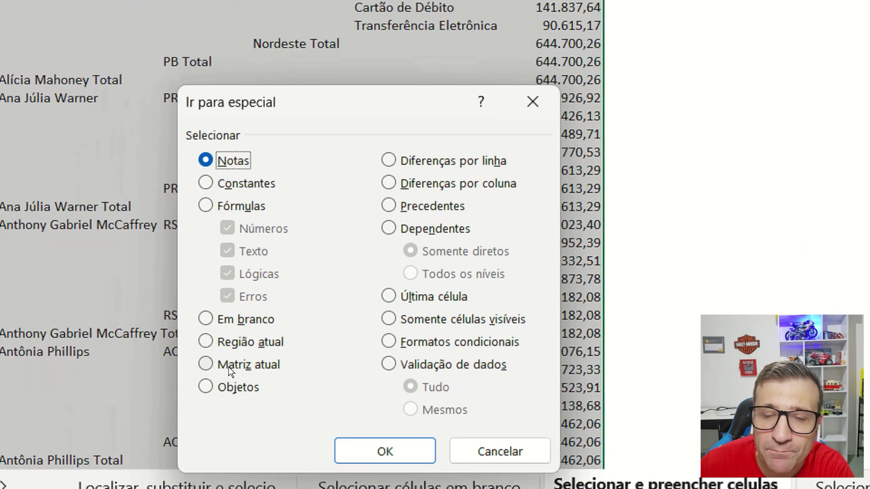
pyautogui.click(232, 319)
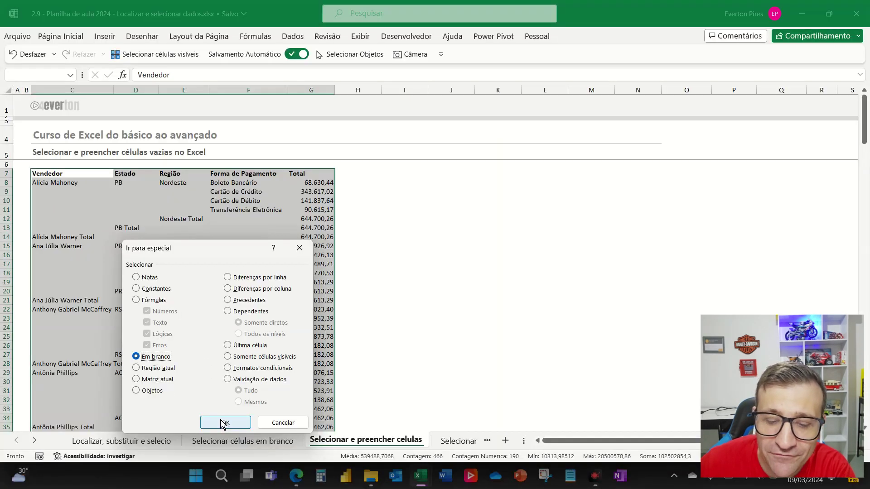
pyautogui.click(378, 366)
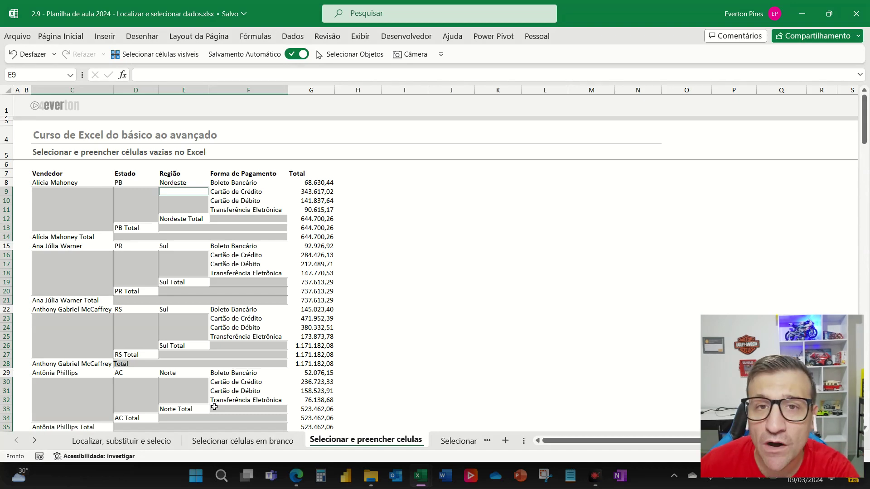
# Fill all selected blanks at once with a formula referencing the cell above (=E8).
pyautogui.write('=')
pyautogui.press('Up')
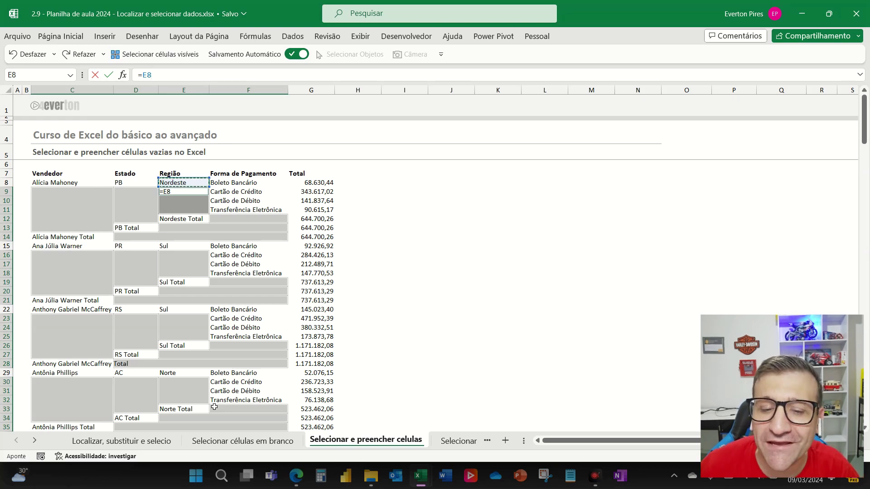
pyautogui.hotkey('ctrl', 'Return')
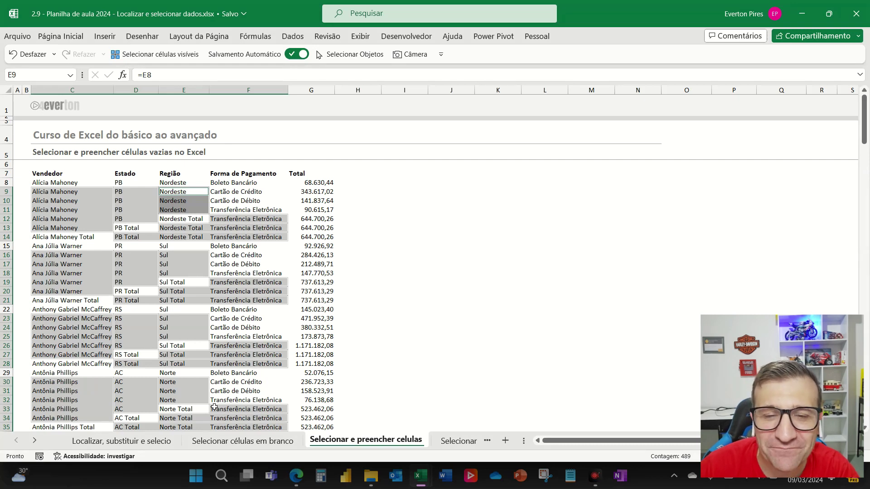
pyautogui.click(176, 248)
pyautogui.scroll(-3, 172, 258)
pyautogui.scroll(-4, 163, 277)
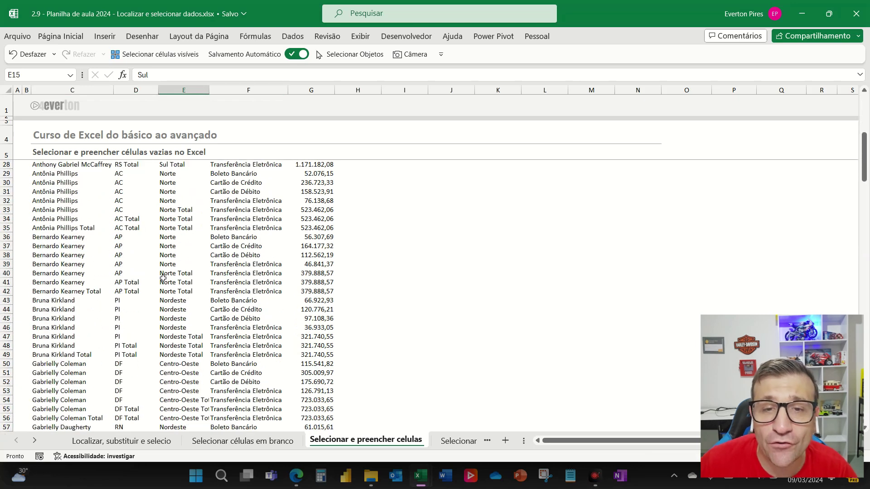
pyautogui.scroll(-1, 163, 278)
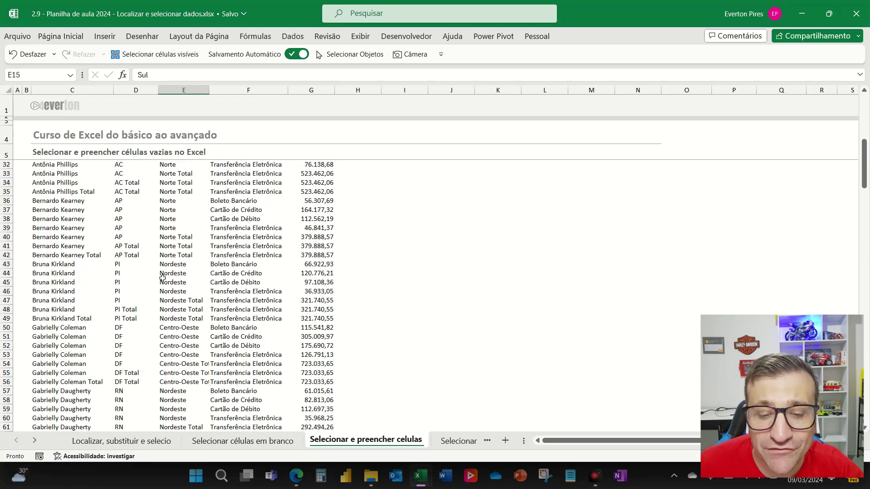
pyautogui.scroll(-1, 163, 277)
pyautogui.scroll(-2, 163, 278)
pyautogui.scroll(12, 163, 277)
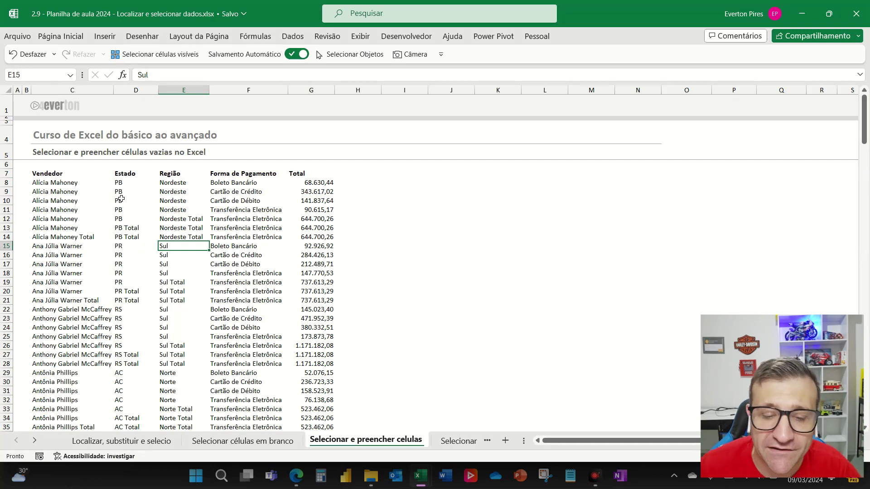
pyautogui.press('Left')
pyautogui.press('Left')
pyautogui.press('Up')
pyautogui.press('Up')
pyautogui.press('Up')
pyautogui.press('Up')
pyautogui.press('Up')
pyautogui.press('Up')
pyautogui.press('Up')
pyautogui.press('Up')
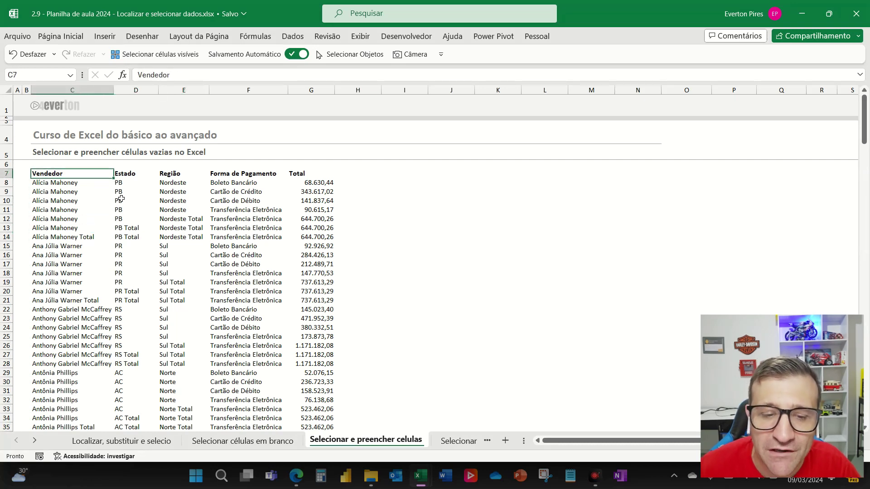
# Extend the selection from the header across and down to cover C7:G197.
pyautogui.press('F8')
pyautogui.hotkey('ctrl', 'Right')
pyautogui.press('Down')
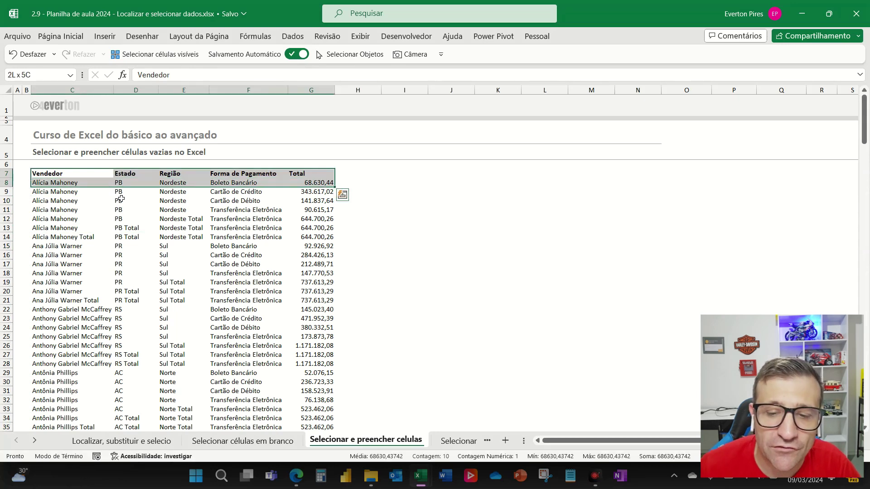
pyautogui.hotkey('ctrl', 'Down')
# Copy the table and paste it back over itself as Valores only.
pyautogui.hotkey('ctrl', 'c')
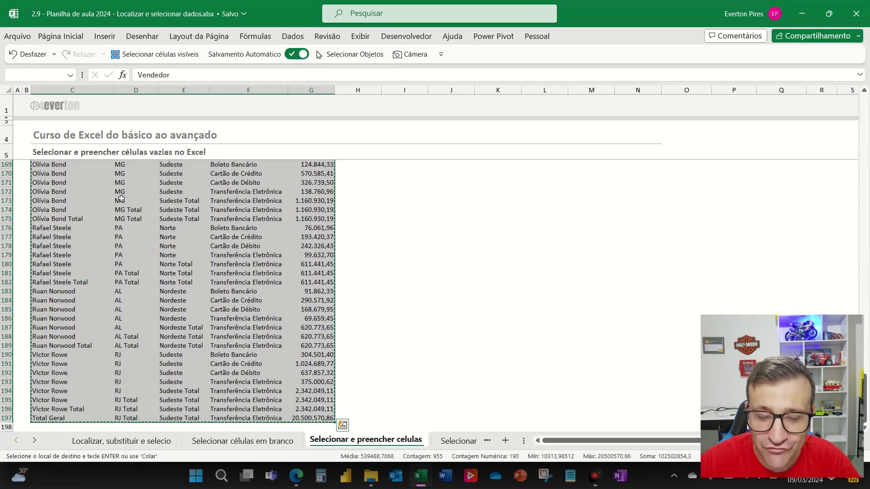
pyautogui.hotkey('ctrl', 'alt', 'v')
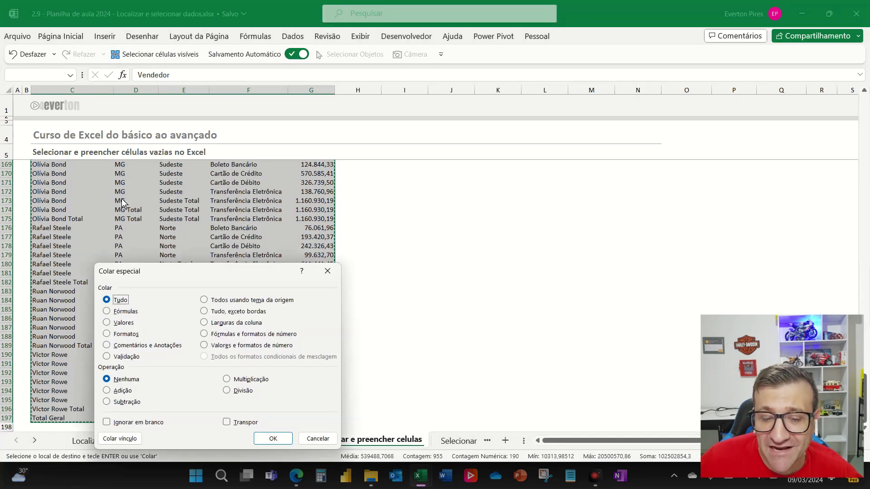
pyautogui.press('v')
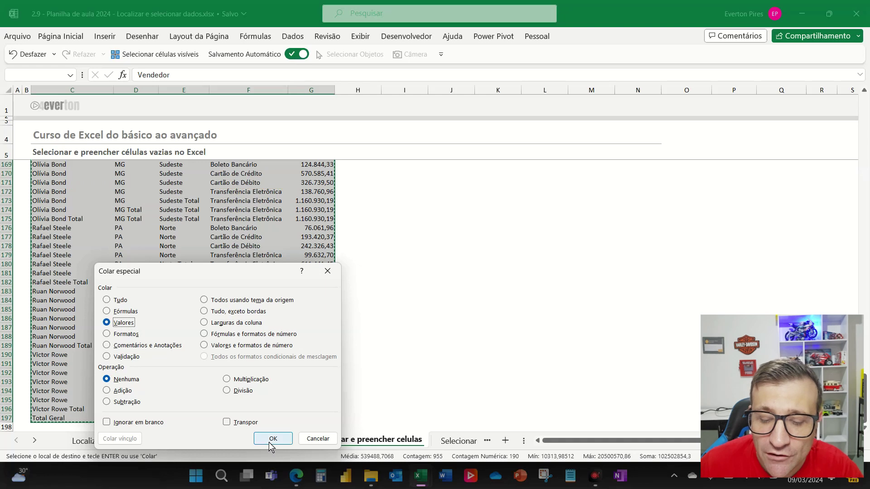
pyautogui.click(273, 438)
pyautogui.hotkey('ctrl', 'Home')
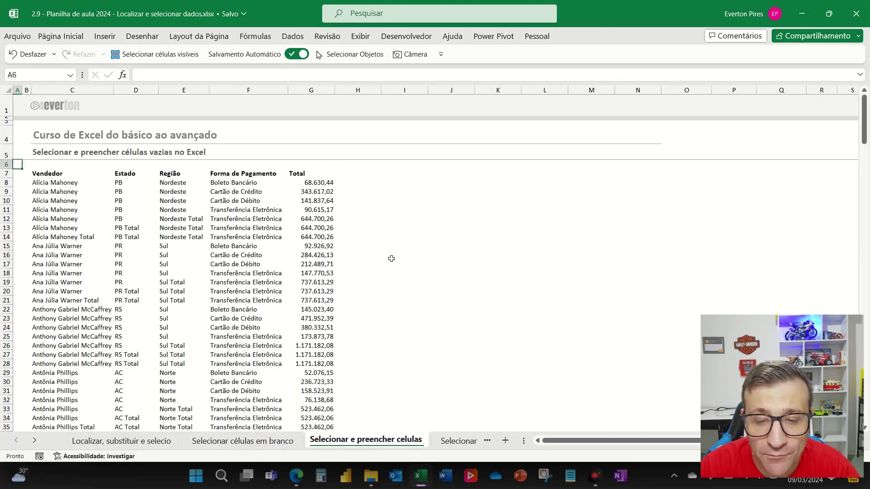